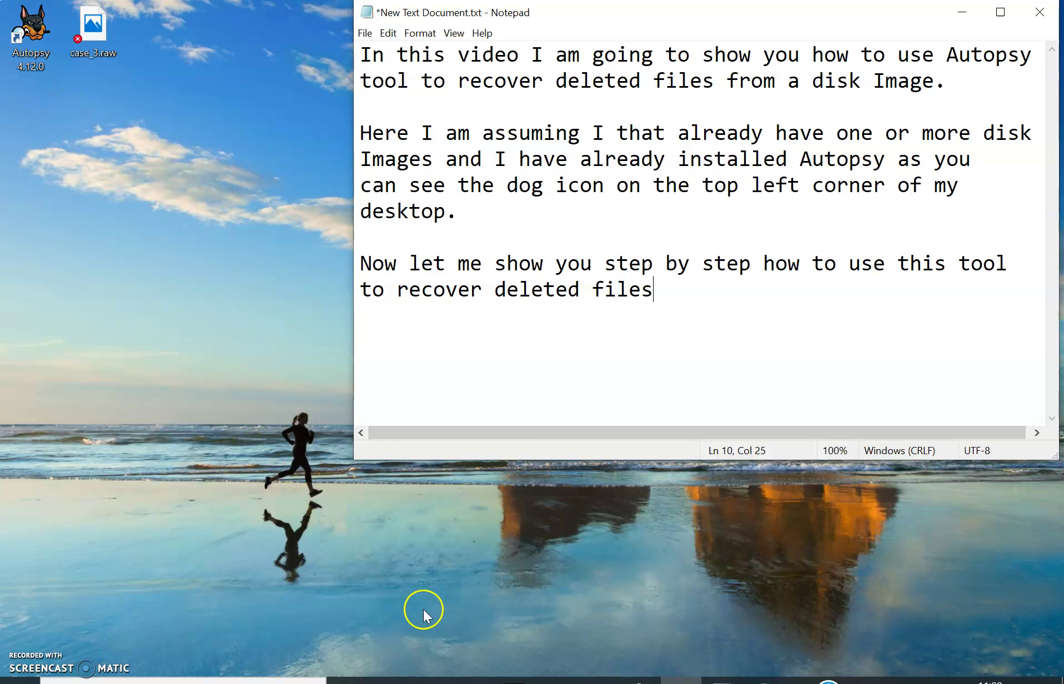
- Check the contents of the CASE_3 (F:) drive in File Explorer, then return to the desktop
{"action": "left_click", "coordinate": [393, 680]}
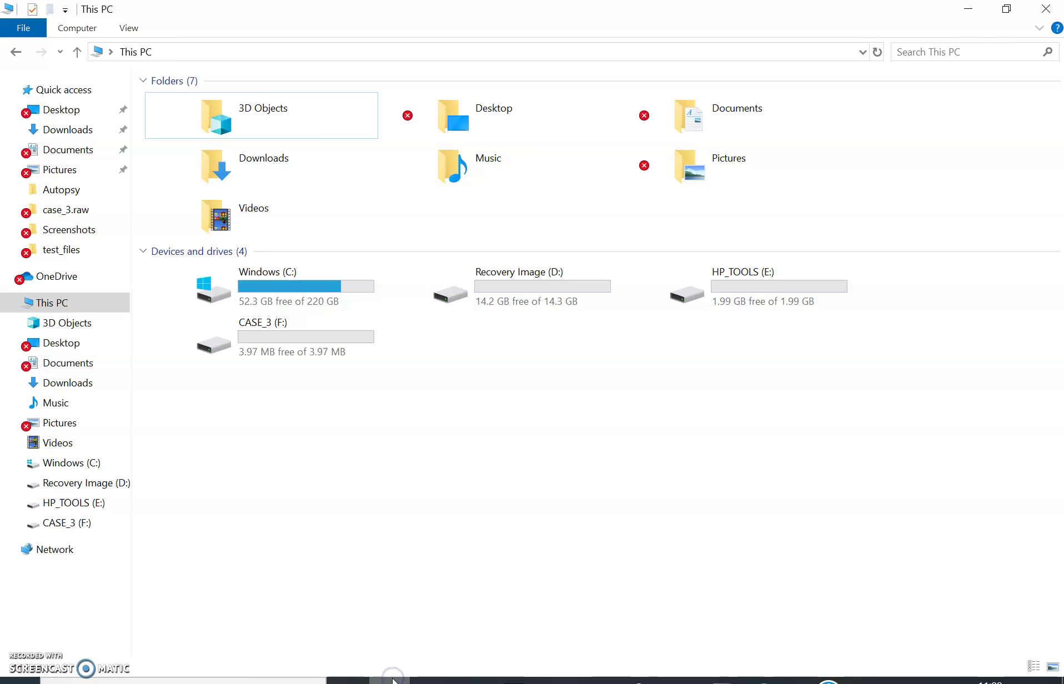
{"action": "double_click", "coordinate": [271, 349]}
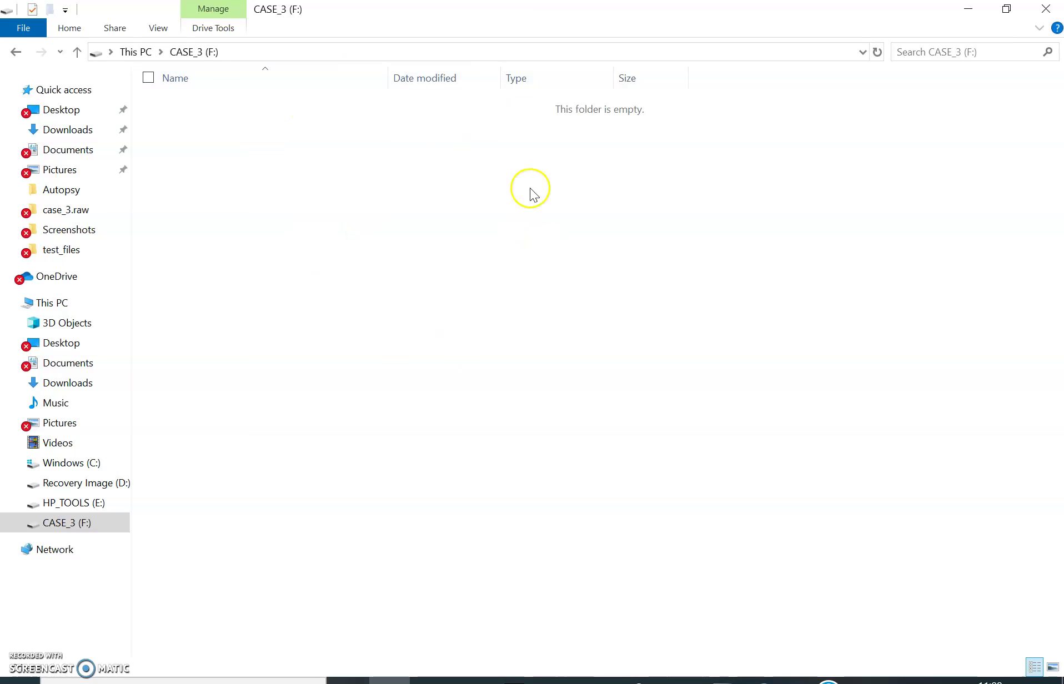
{"action": "left_click", "coordinate": [967, 11]}
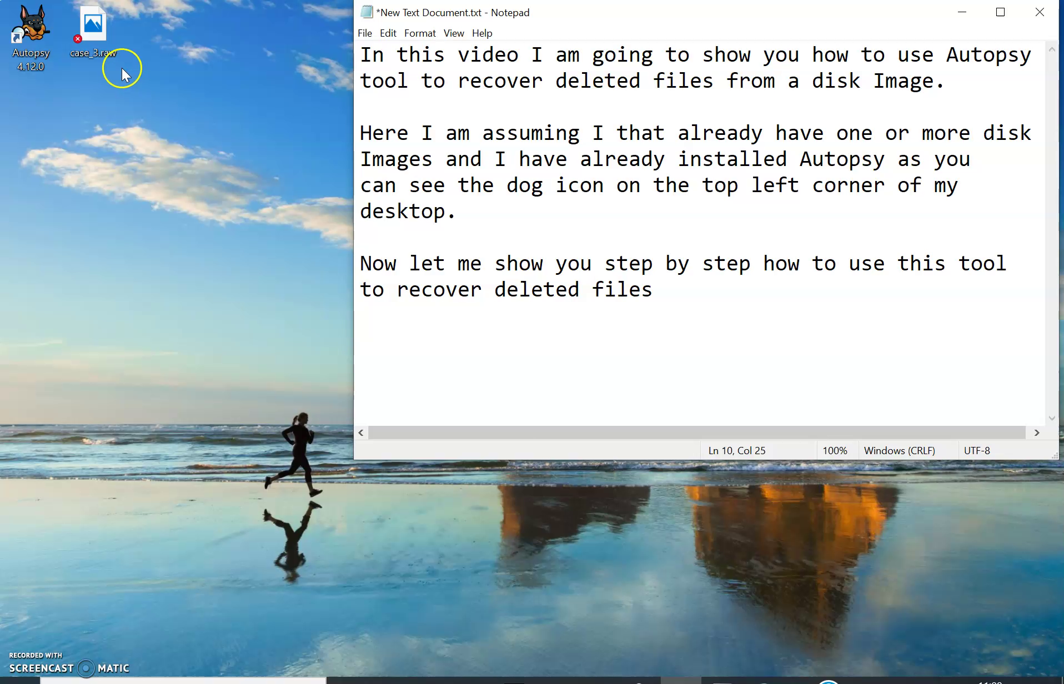
- Launch Autopsy 4.12.0 from the desktop and minimize the Notepad window covering it
{"action": "left_click", "coordinate": [37, 50]}
{"action": "left_click", "coordinate": [38, 51]}
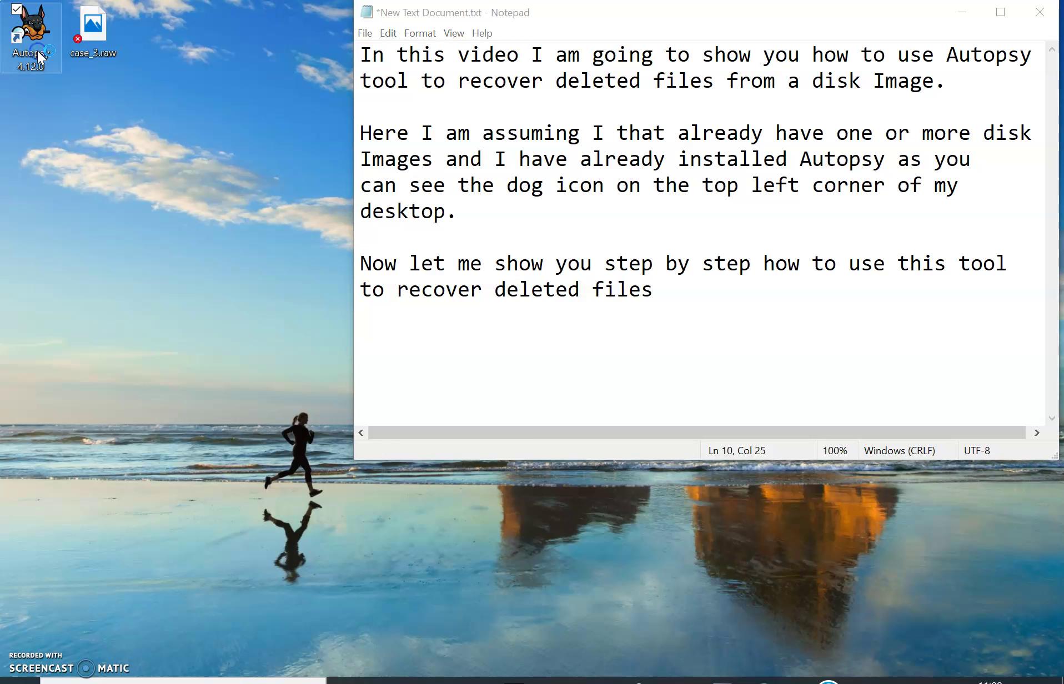
{"action": "double_click", "coordinate": [32, 41]}
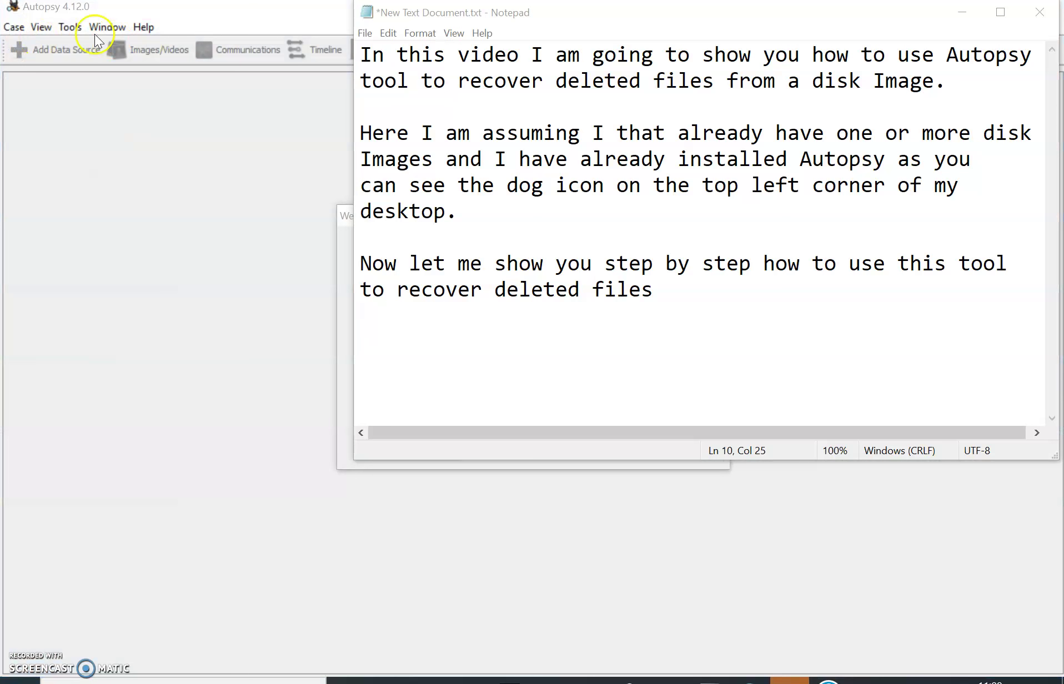
{"action": "left_click", "coordinate": [962, 17]}
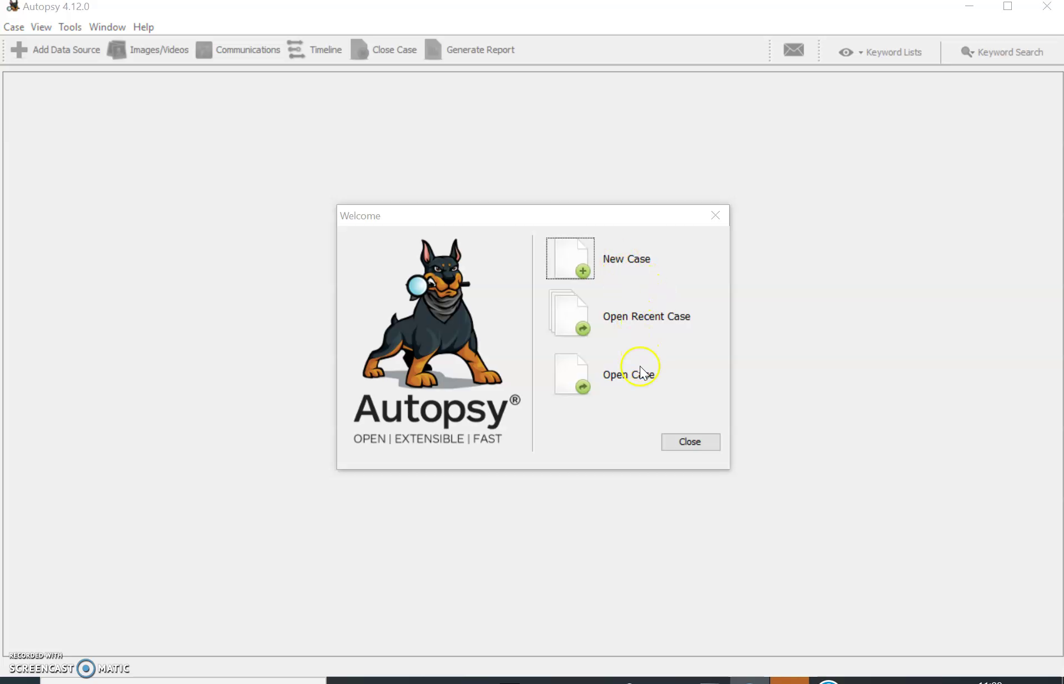
- Create a new case named "video tutorial" with the Desktop as base directory and 01 as case number
{"action": "left_click", "coordinate": [590, 266]}
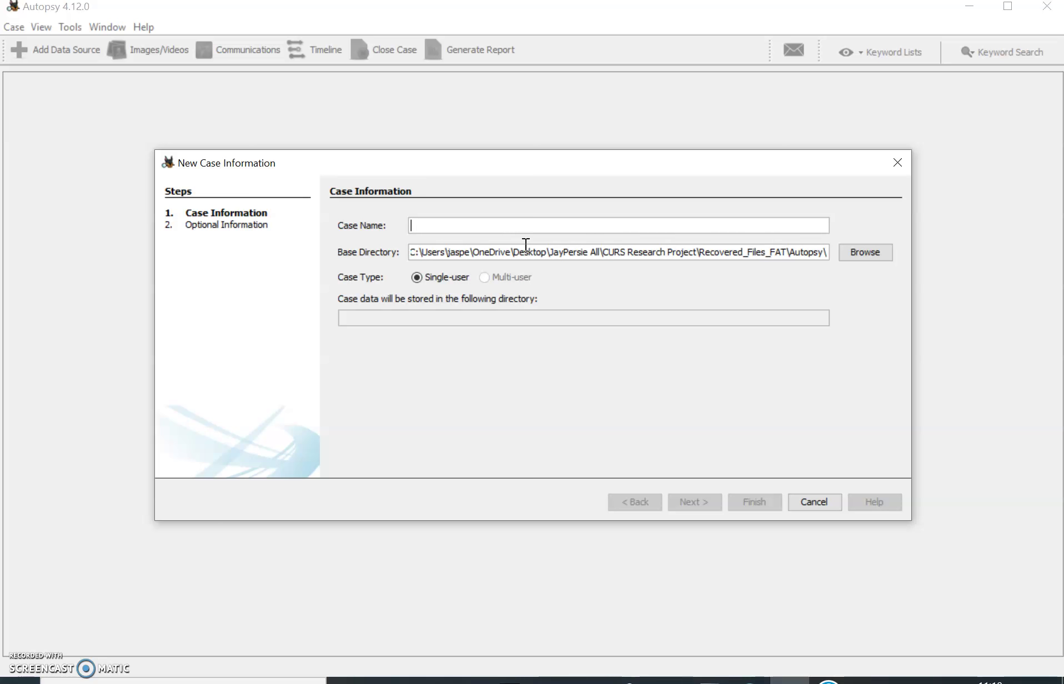
{"action": "type", "text": "video "}
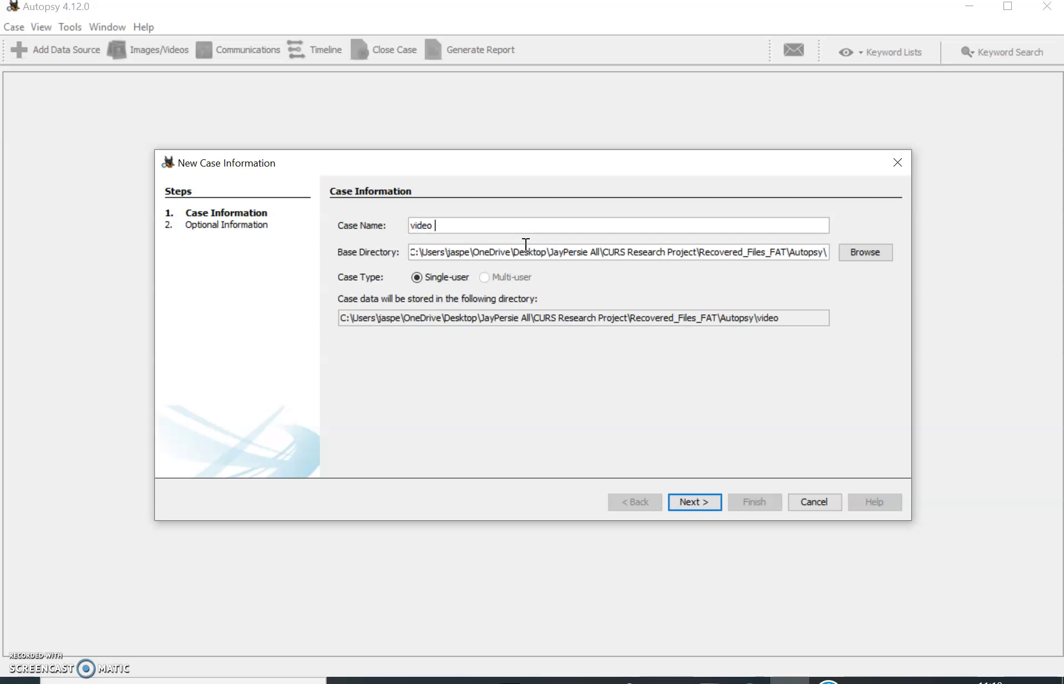
{"action": "type", "text": "tutorial"}
{"action": "left_click", "coordinate": [868, 254]}
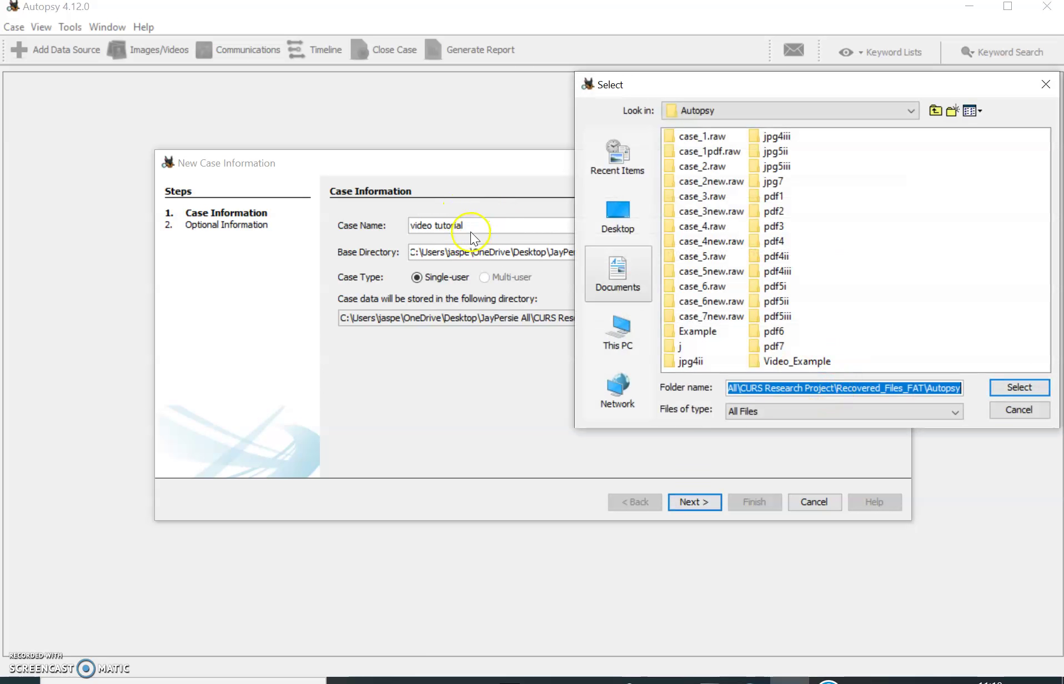
{"action": "left_click", "coordinate": [617, 219]}
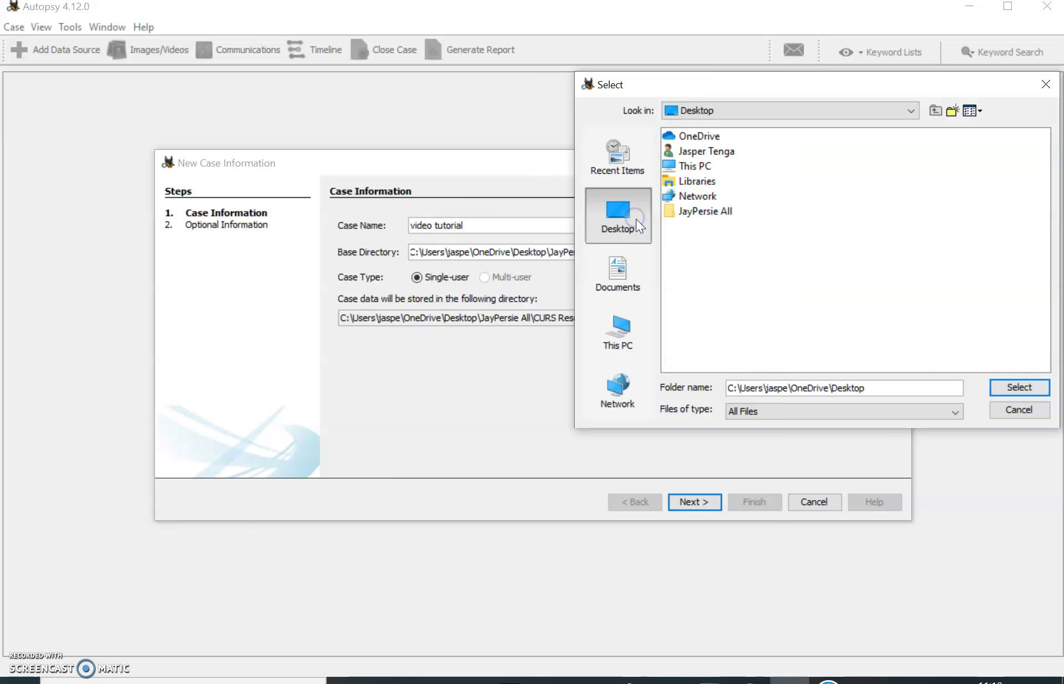
{"action": "left_click", "coordinate": [1001, 386]}
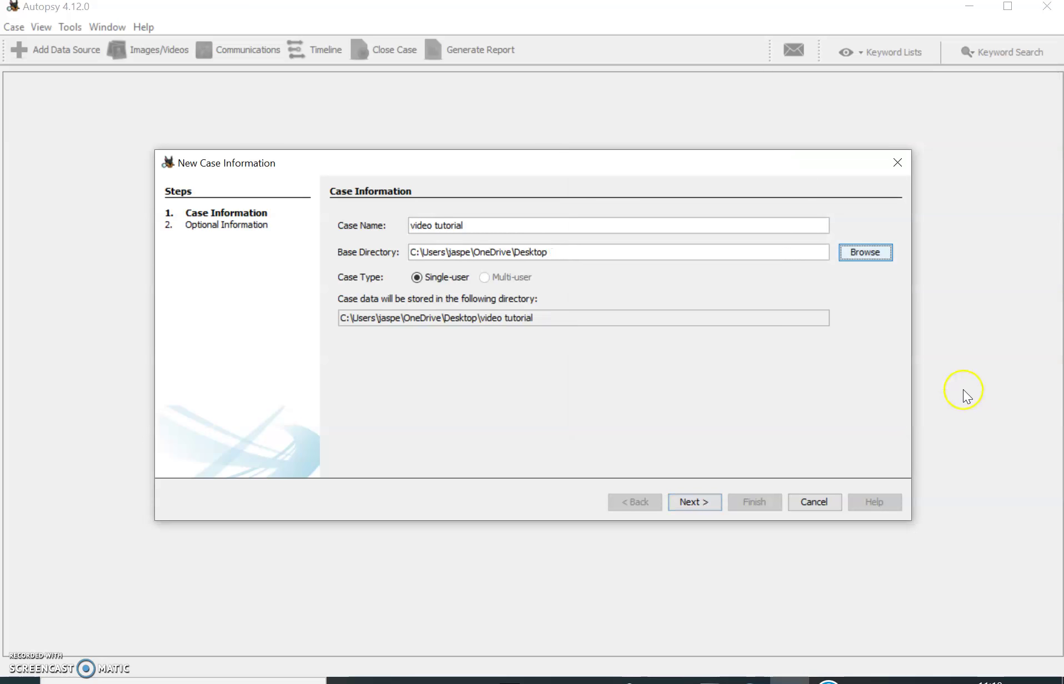
{"action": "left_click", "coordinate": [710, 503]}
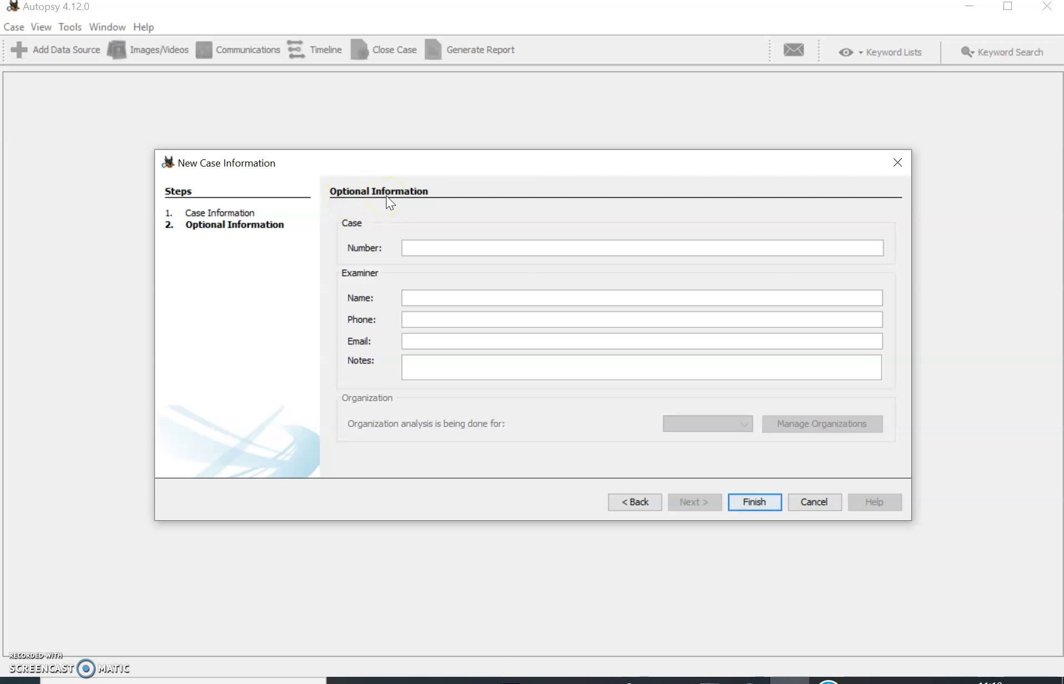
{"action": "type", "text": "01"}
{"action": "left_click", "coordinate": [759, 501]}
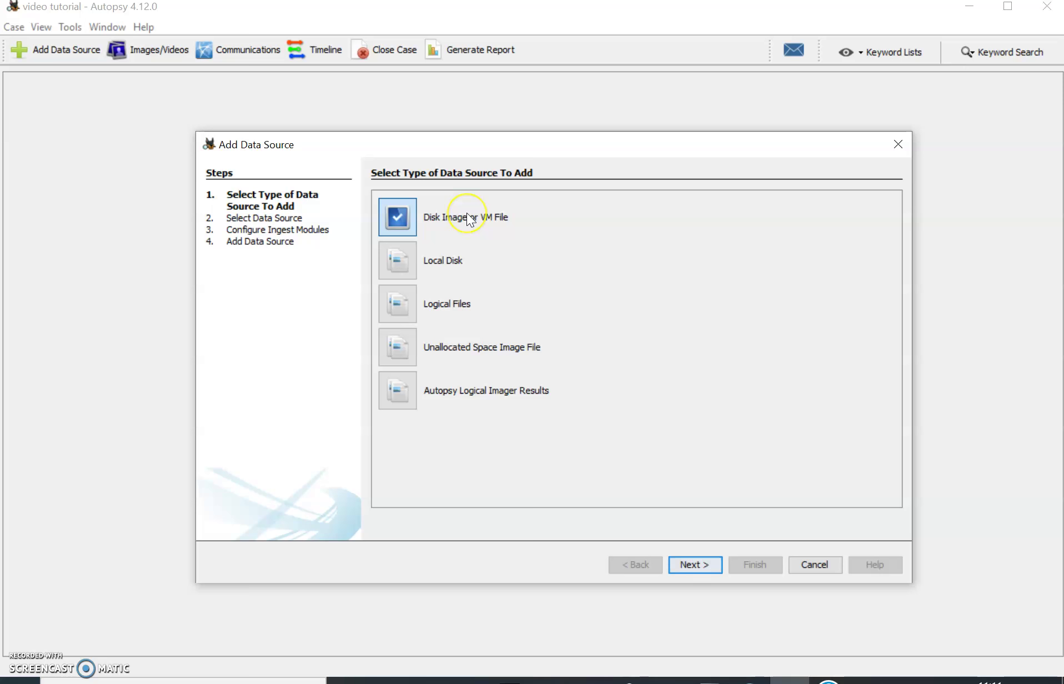
- Choose Disk Image or VM File as the type of data source to add
{"action": "left_click", "coordinate": [420, 216]}
{"action": "left_click", "coordinate": [698, 560]}
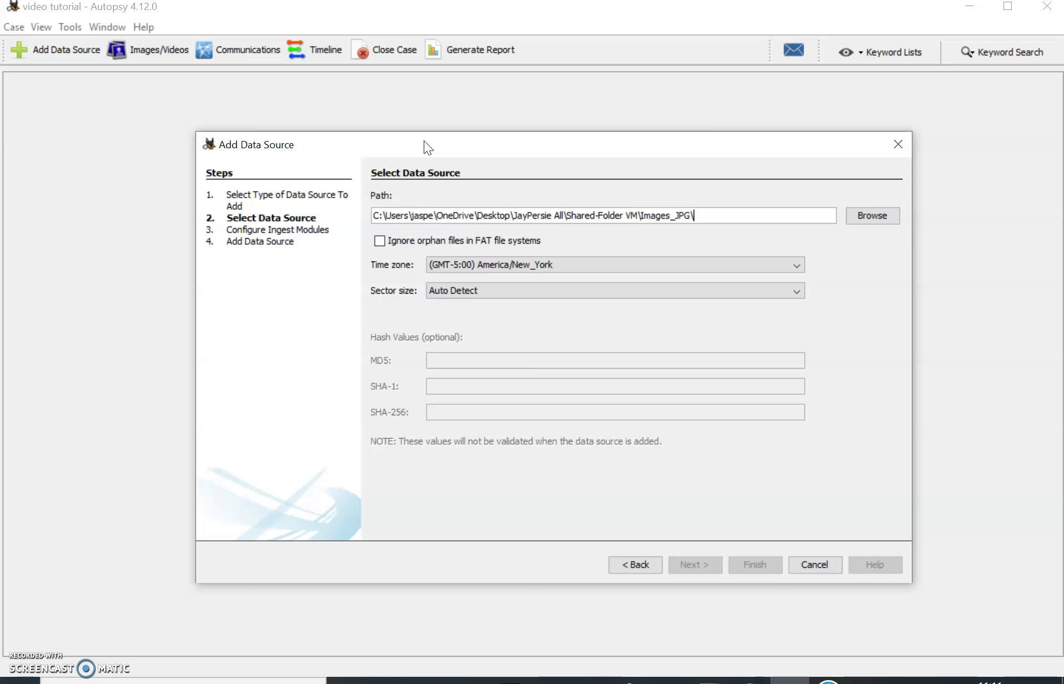
{"action": "left_click", "coordinate": [869, 224]}
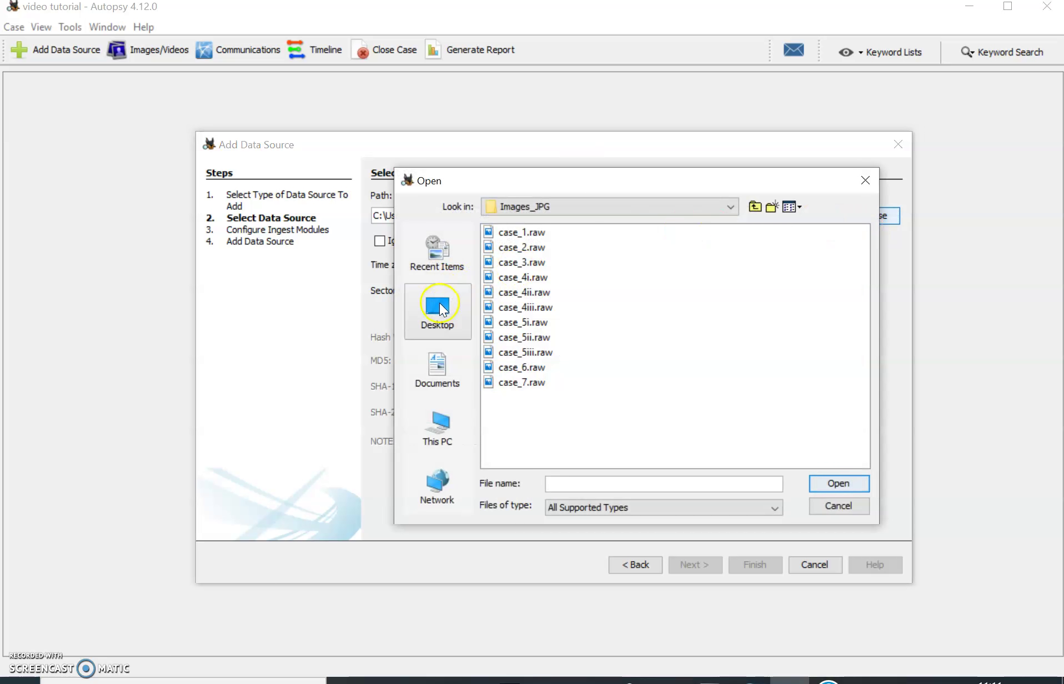
{"action": "left_click", "coordinate": [451, 407]}
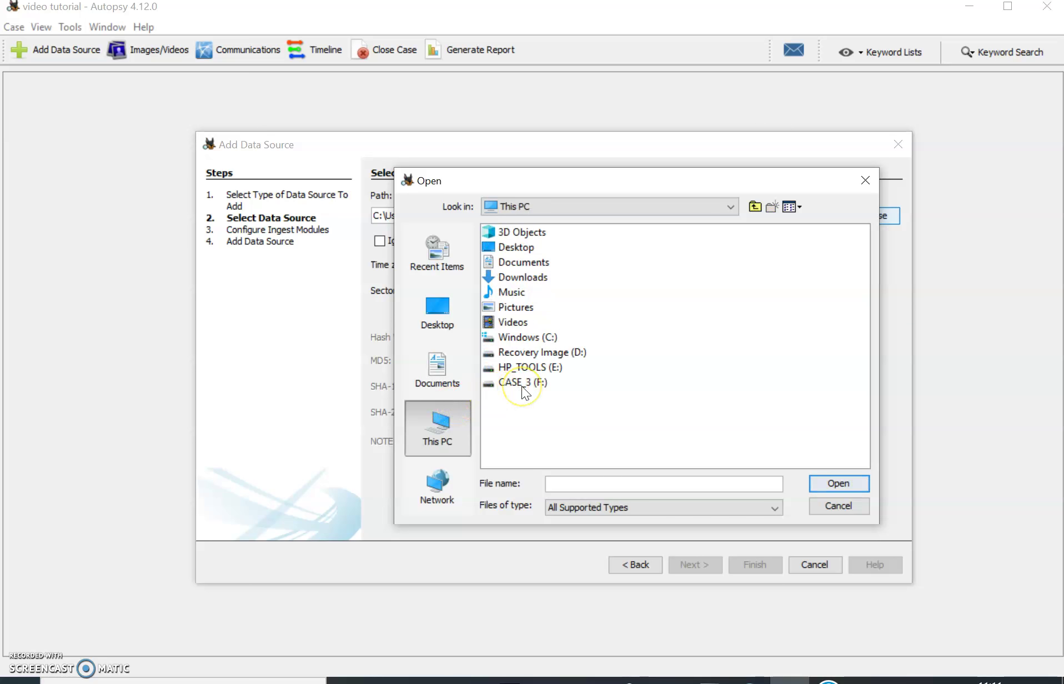
{"action": "left_click", "coordinate": [521, 386]}
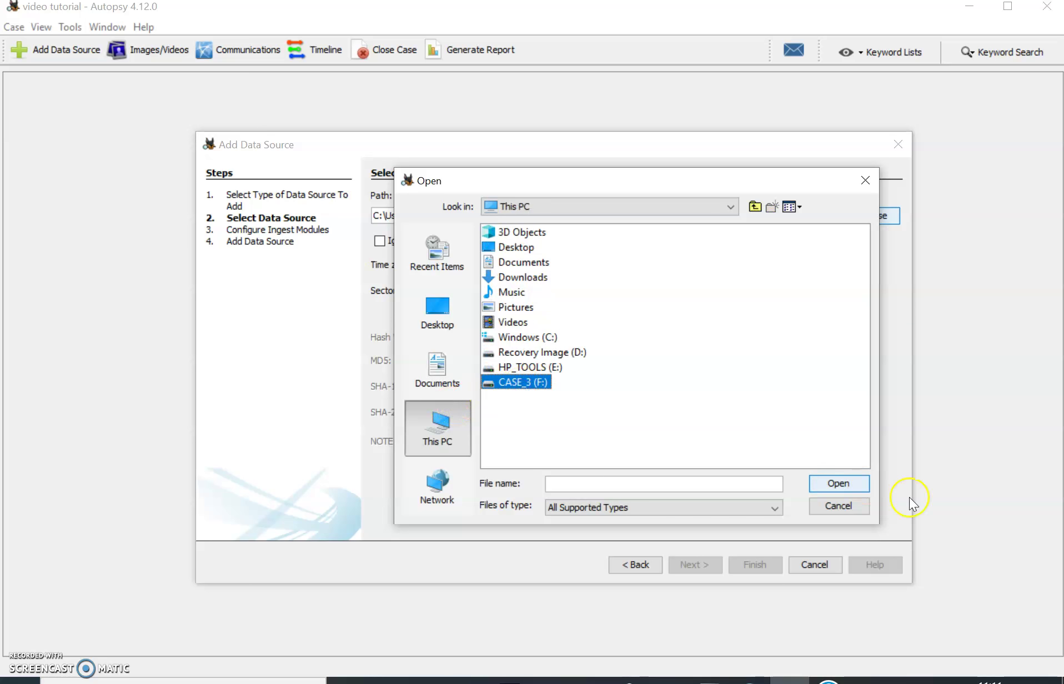
{"action": "left_click", "coordinate": [850, 484]}
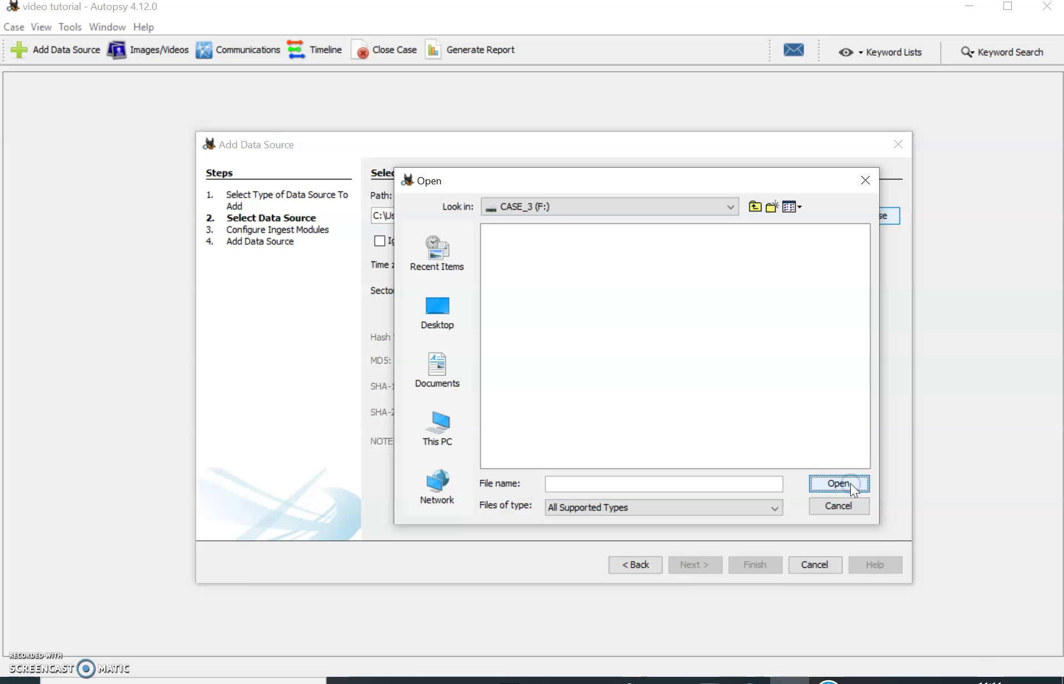
{"action": "left_click", "coordinate": [870, 179]}
- Select case_3.raw on the Desktop as the disk image and proceed to the ingest module configuration
{"action": "left_click", "coordinate": [867, 223]}
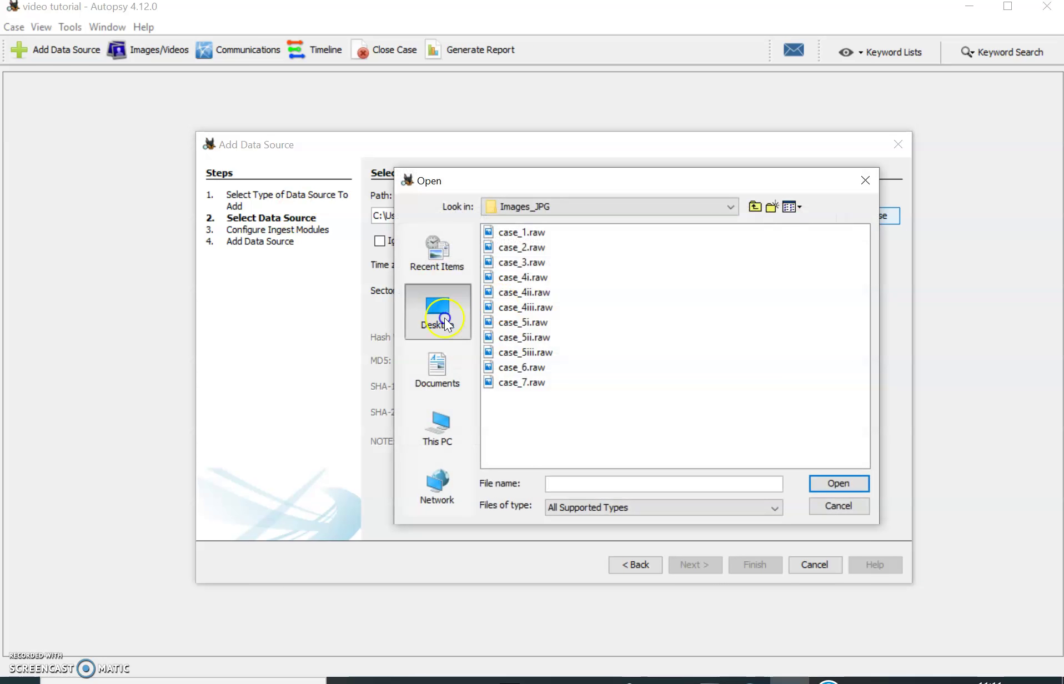
{"action": "left_click", "coordinate": [443, 315]}
{"action": "left_click", "coordinate": [534, 337]}
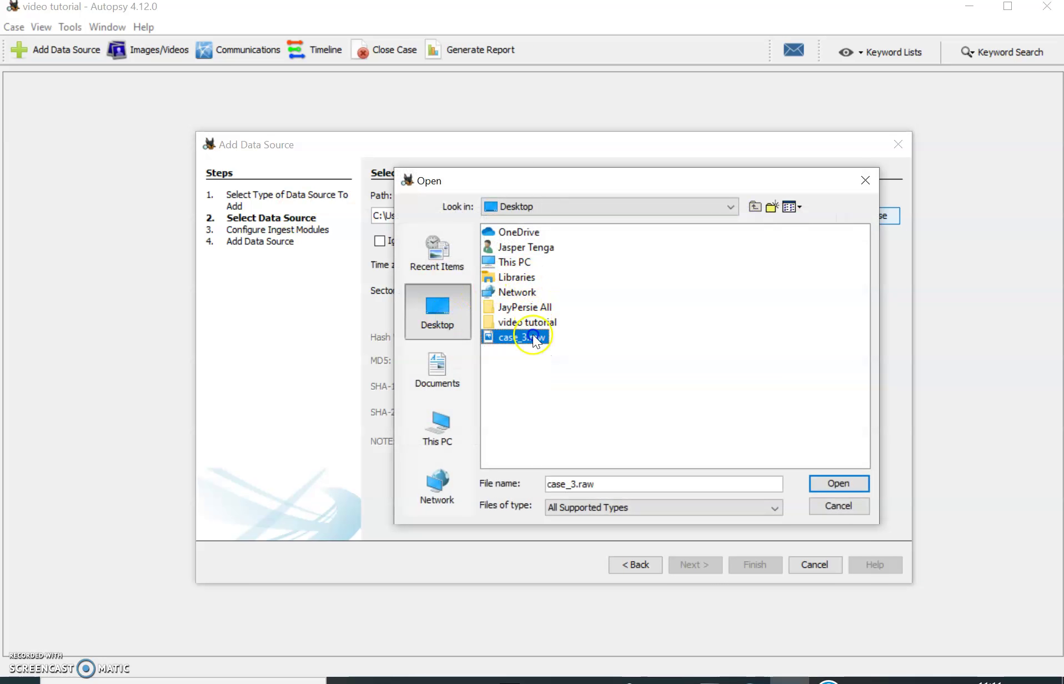
{"action": "left_click", "coordinate": [835, 482]}
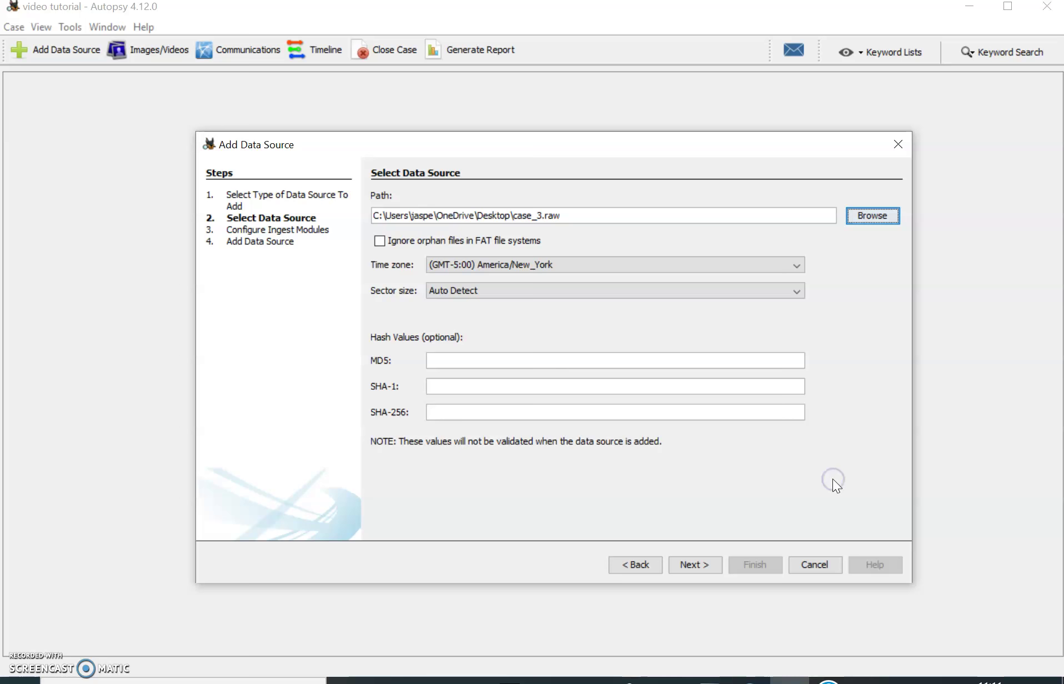
{"action": "left_click", "coordinate": [710, 566]}
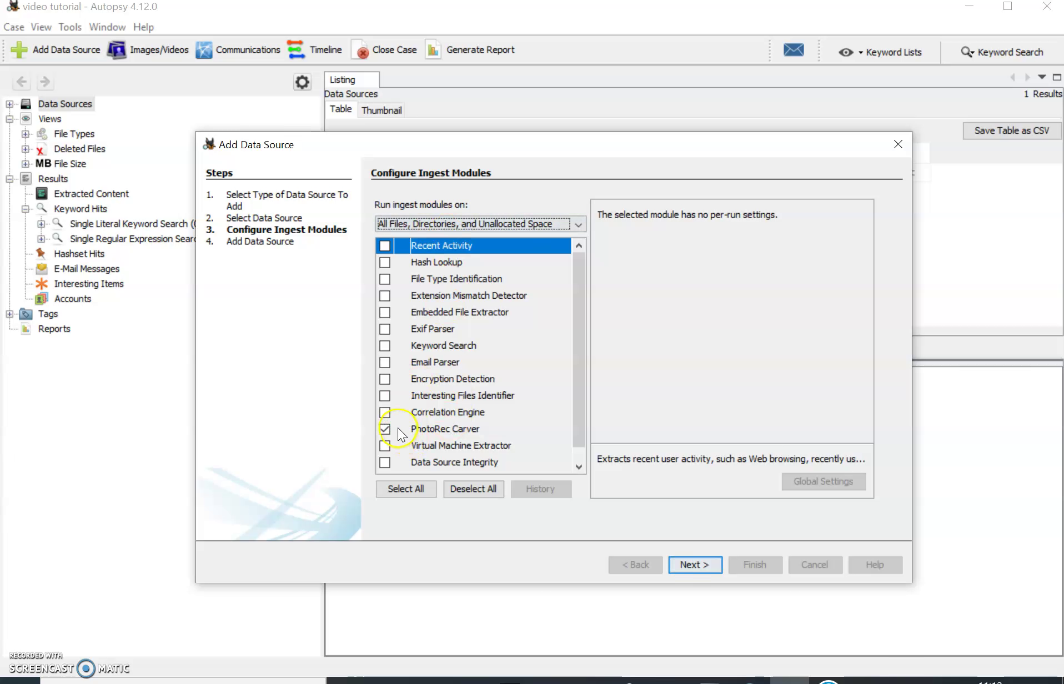
- Deselect all ingest modules and finish adding the data source
{"action": "left_click", "coordinate": [481, 489]}
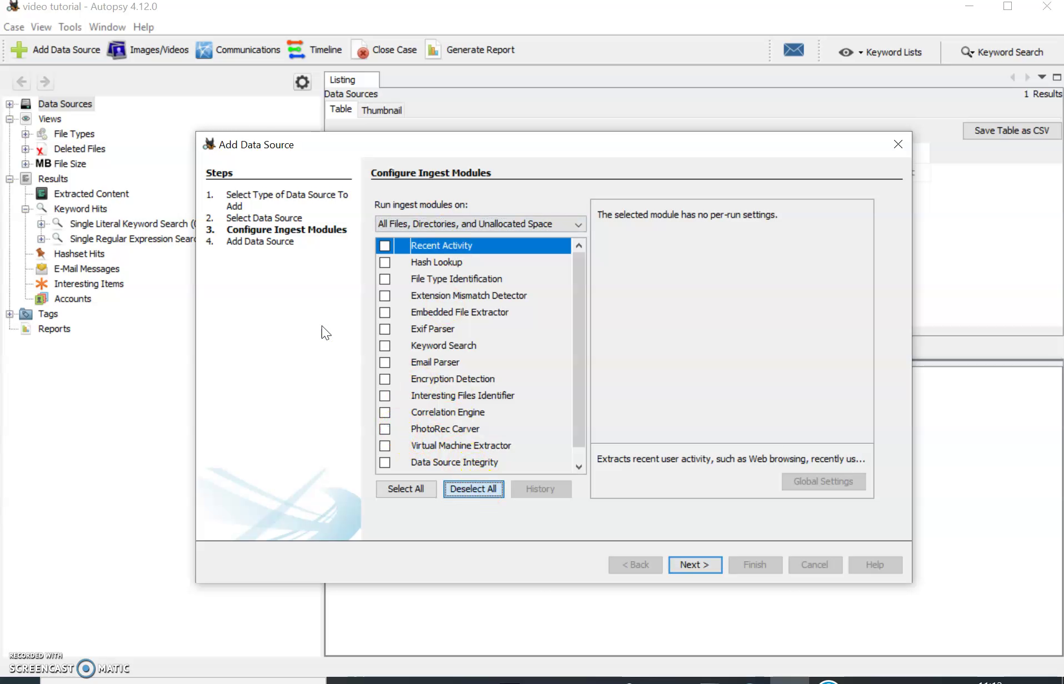
{"action": "left_click", "coordinate": [684, 572]}
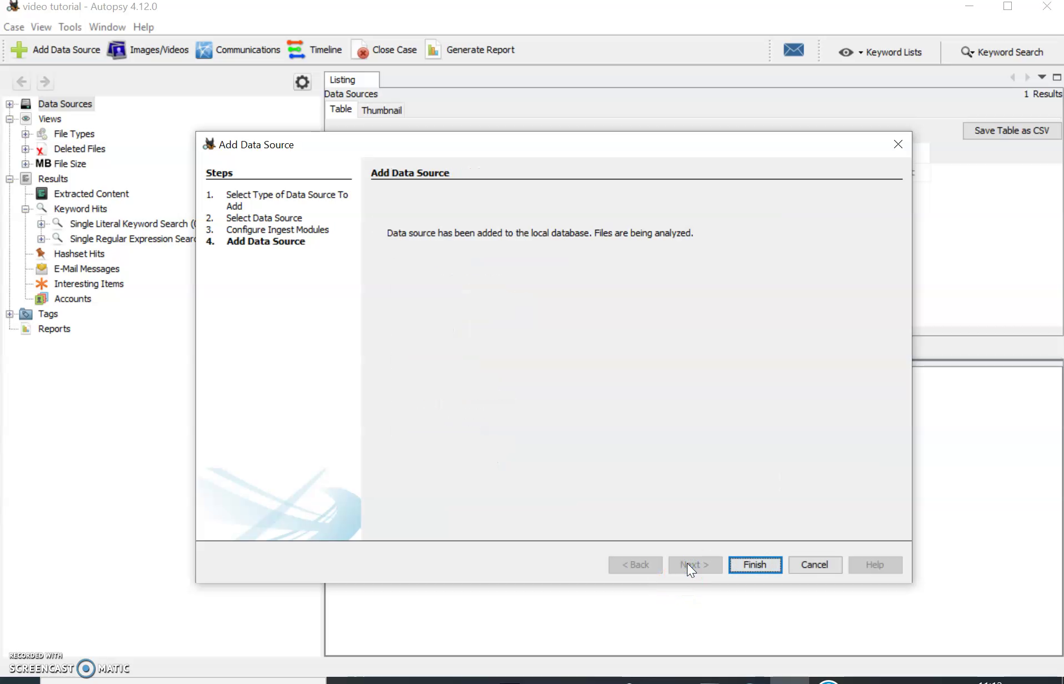
{"action": "left_click", "coordinate": [747, 565]}
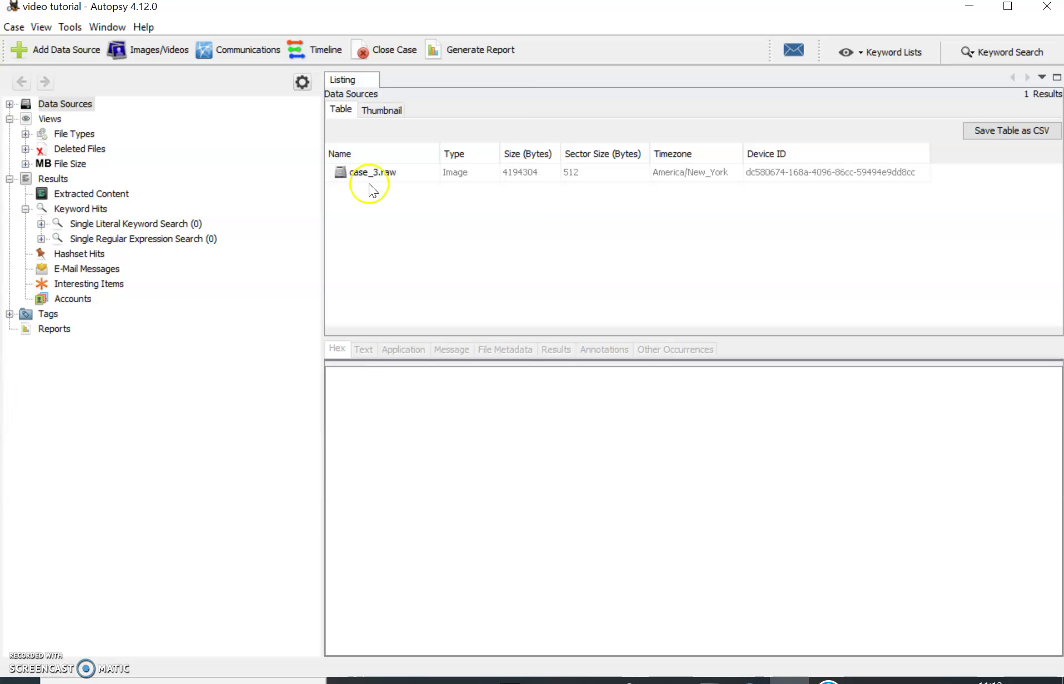
- List all deleted files and examine the hex content of aa2M, advancing to page 3
{"action": "double_click", "coordinate": [100, 146]}
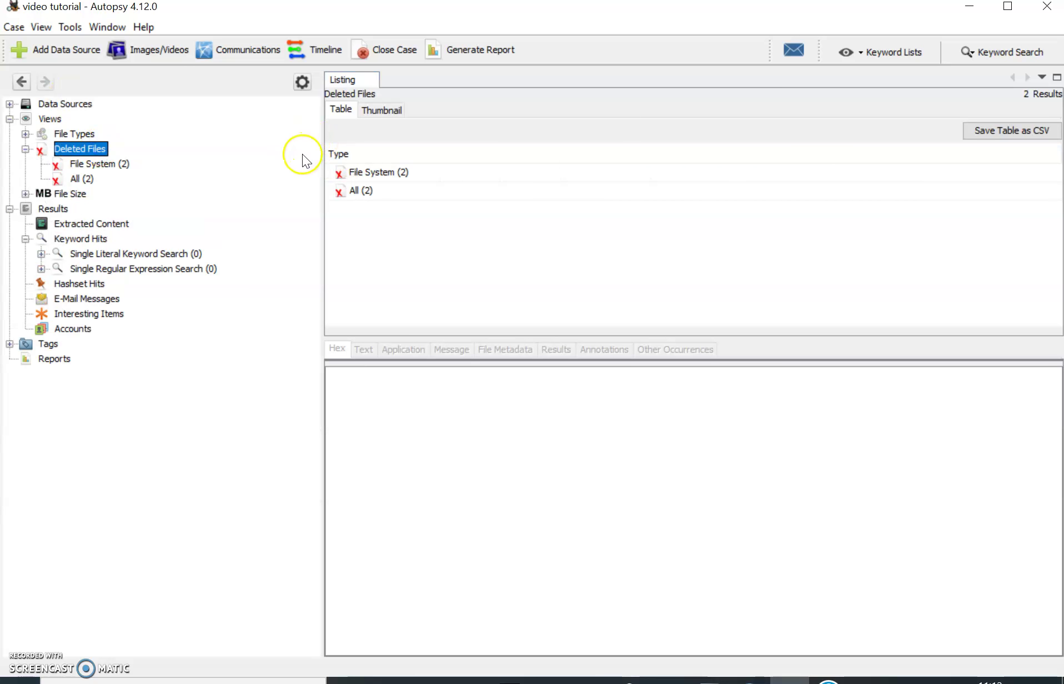
{"action": "double_click", "coordinate": [356, 195]}
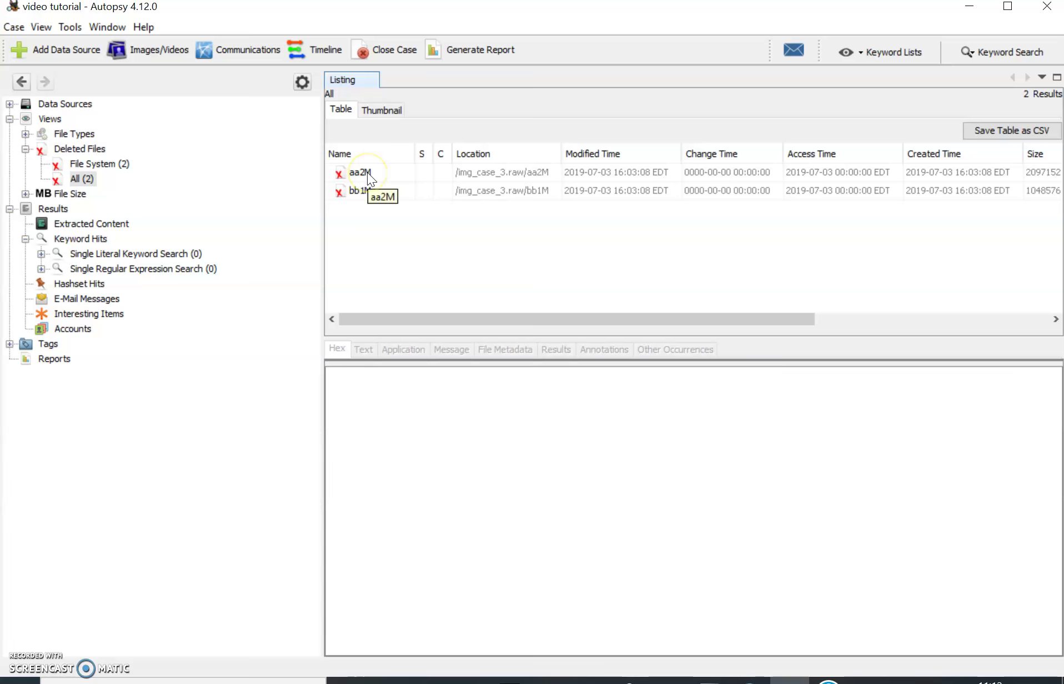
{"action": "left_click", "coordinate": [368, 172]}
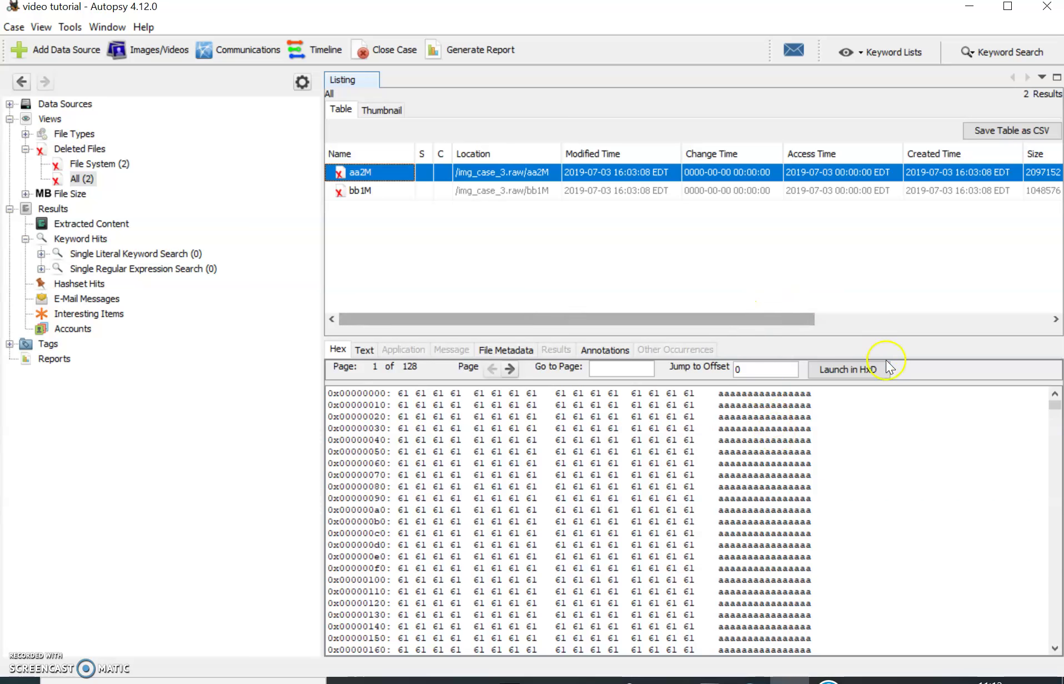
{"action": "scroll", "coordinate": [779, 414], "scroll_direction": "down", "scroll_amount": 20}
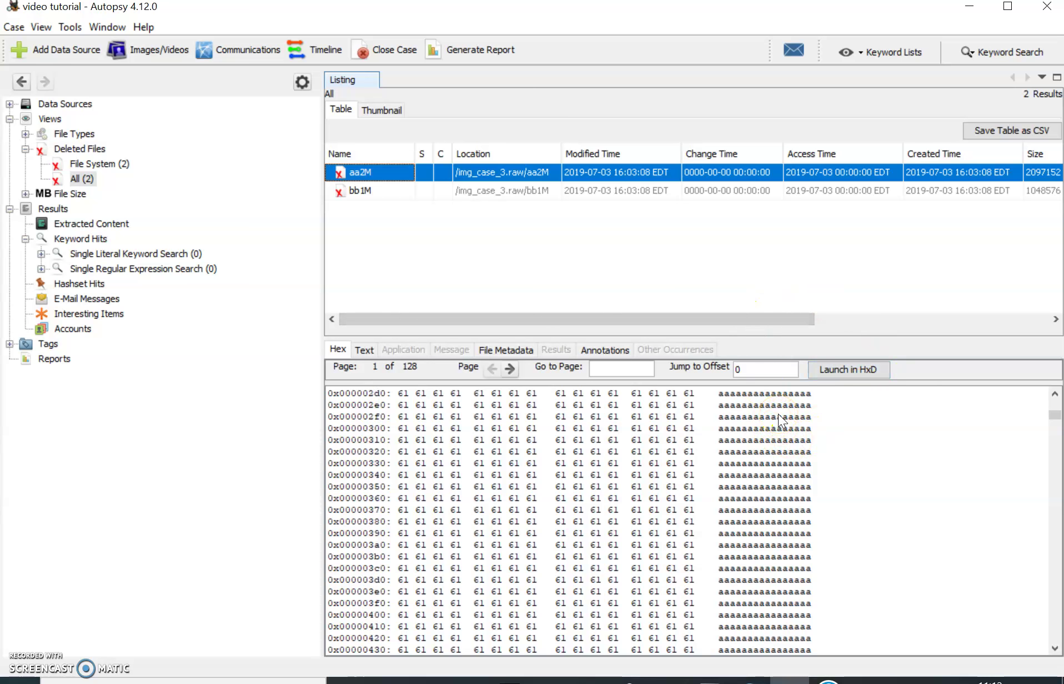
{"action": "left_click", "coordinate": [510, 369]}
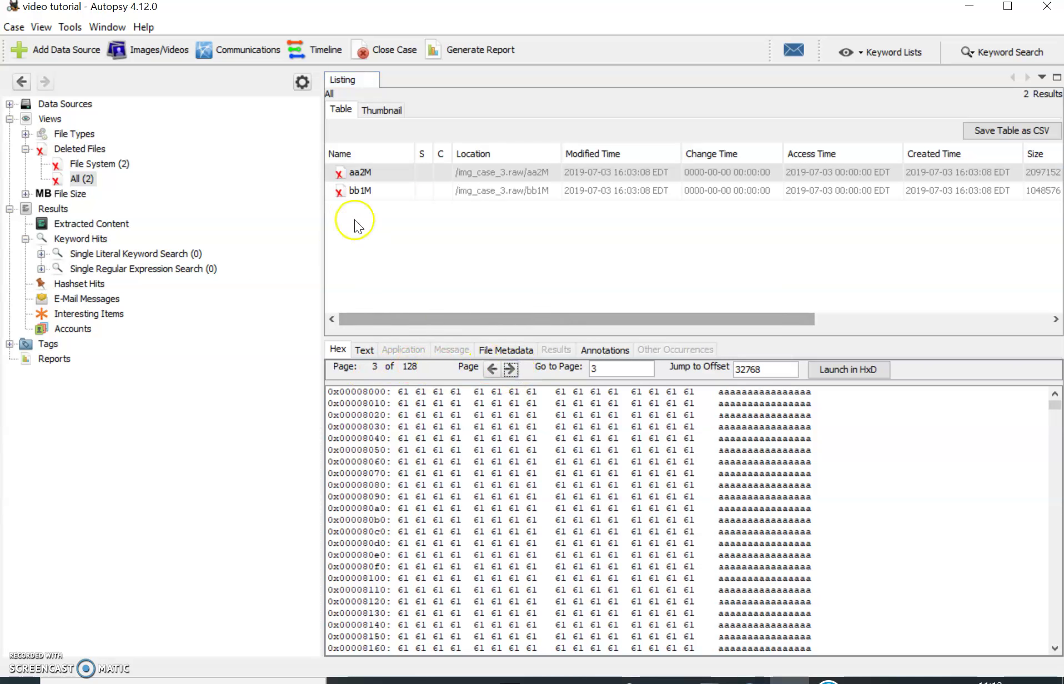
- Examine the hex content of the deleted file bb1M
{"action": "left_click", "coordinate": [361, 192]}
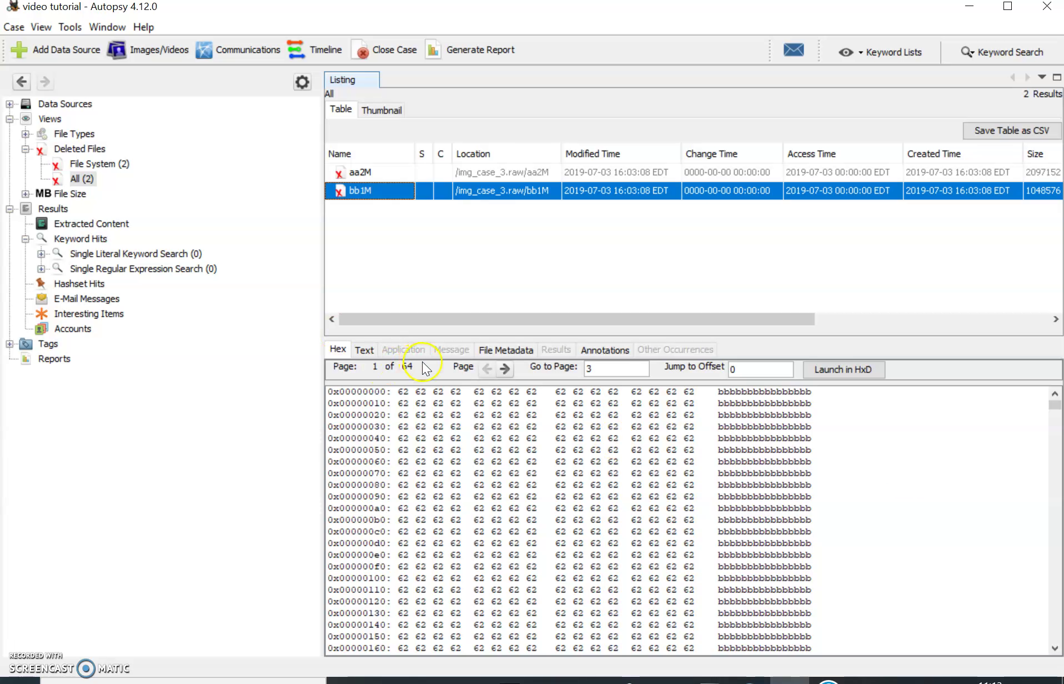
{"action": "scroll", "coordinate": [722, 436], "scroll_direction": "down", "scroll_amount": 20}
{"action": "scroll", "coordinate": [721, 436], "scroll_direction": "down", "scroll_amount": 20}
{"action": "scroll", "coordinate": [721, 437], "scroll_direction": "down", "scroll_amount": 4}
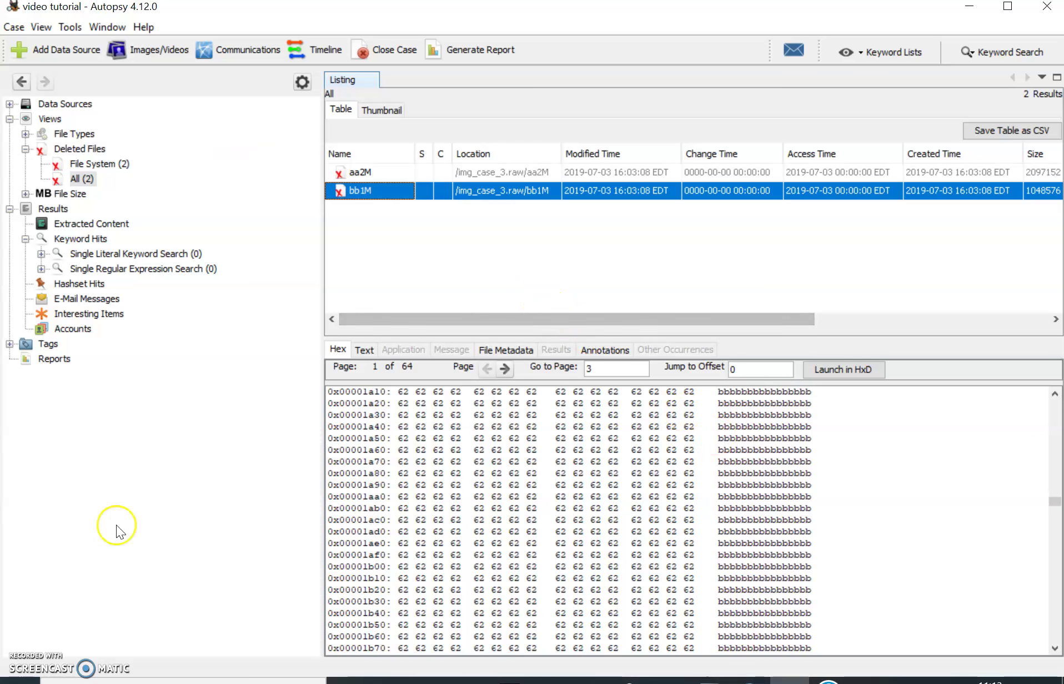